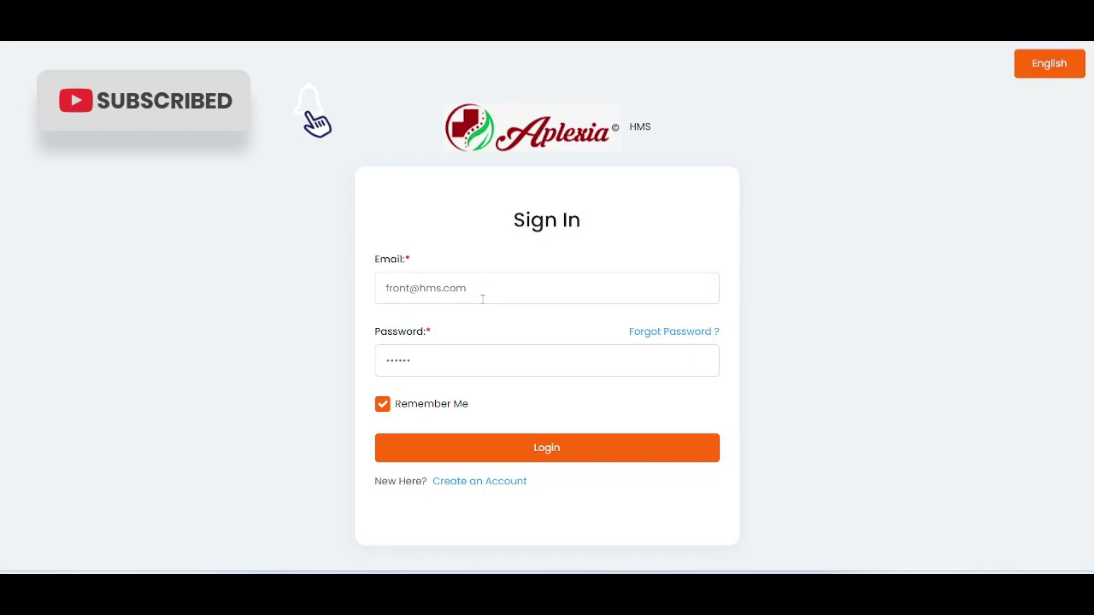
Replace the sign-in e-mail with the doctor's account e-mail and log in.
left_click_drag(481, 295, 218, 280)
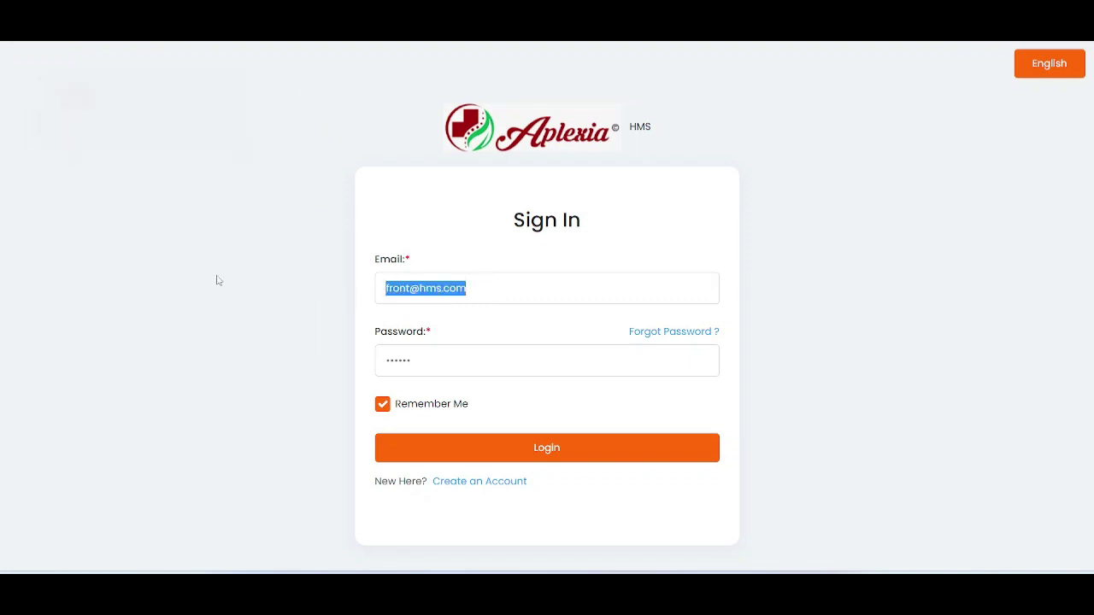
key("ctrl+v")
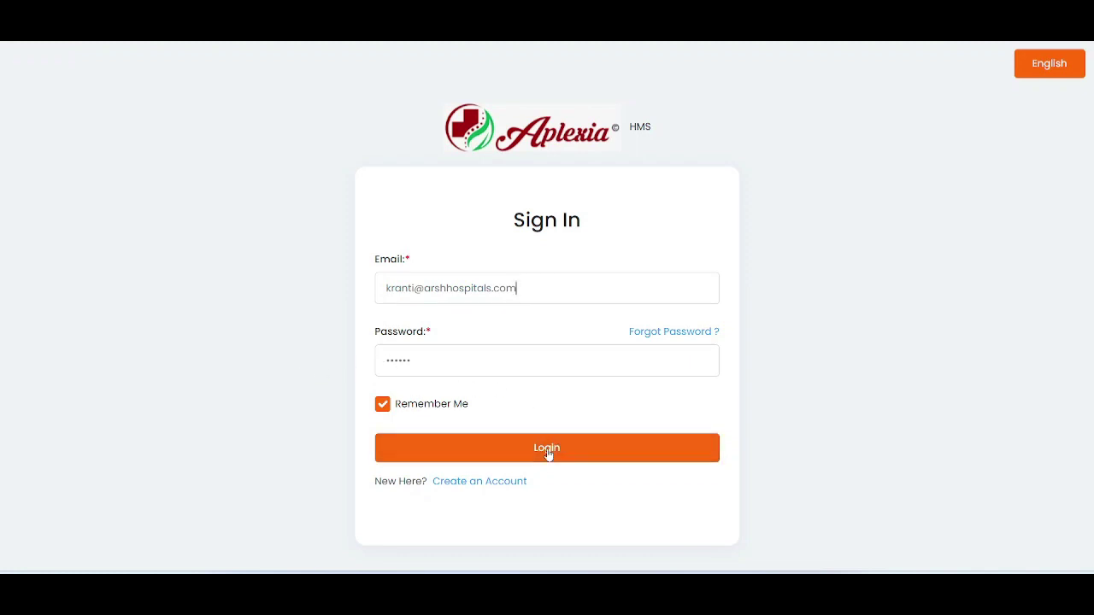
left_click(548, 450)
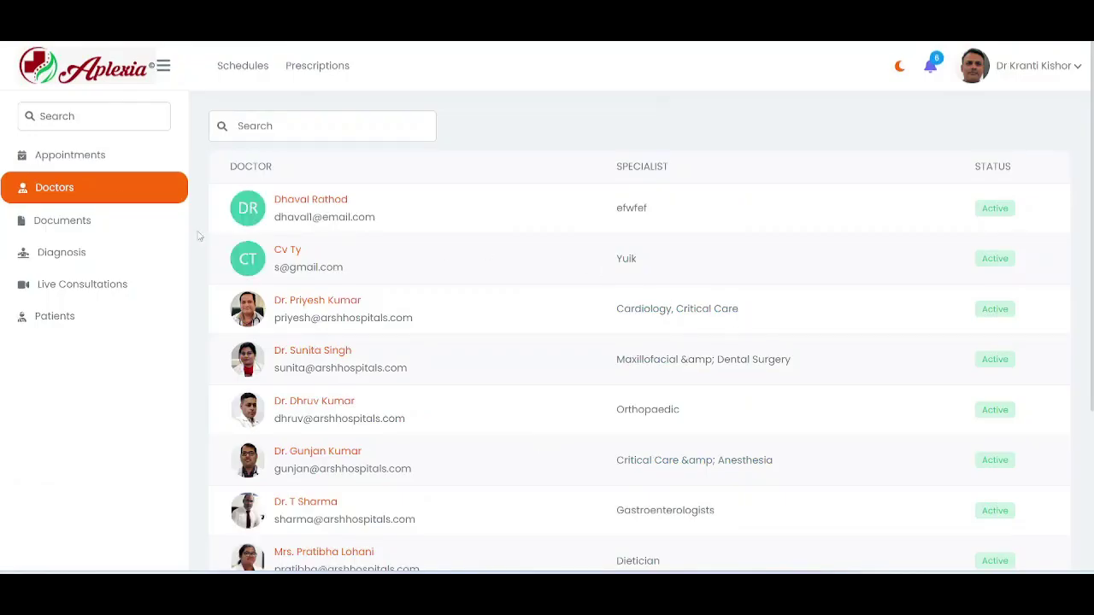
Open the appointments list and view the patient details for the 25th May, 2023 appointment.
left_click(91, 164)
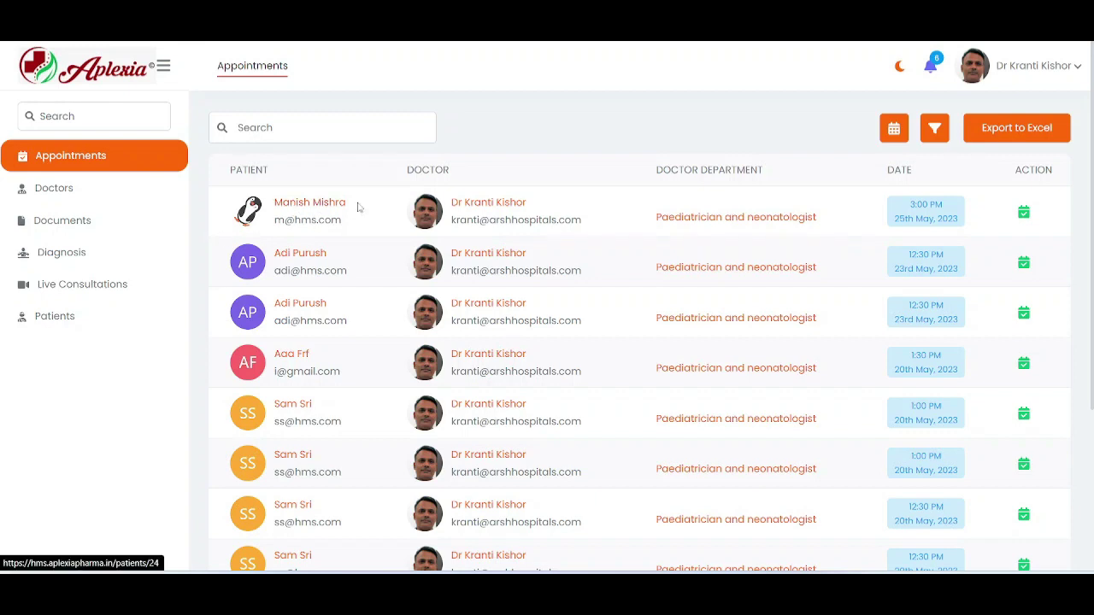
left_click(311, 208)
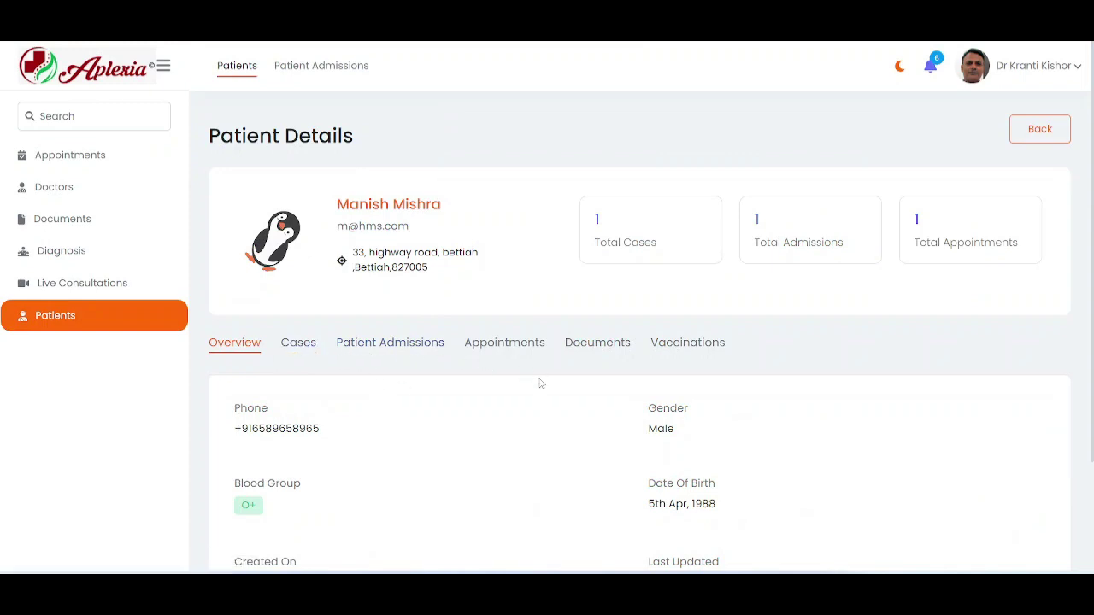
scroll(538, 427, "down", 3)
scroll(479, 445, "up", 3)
Start a new prescription from the doctors' prescriptions list and select the patient from the 25th May appointment.
left_click(68, 189)
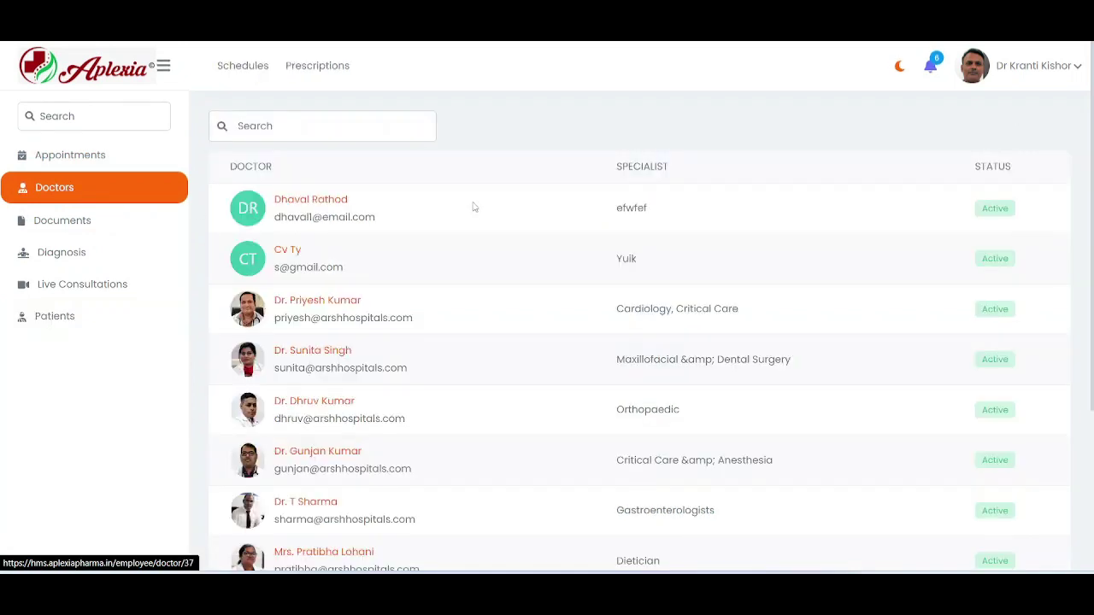
left_click(315, 74)
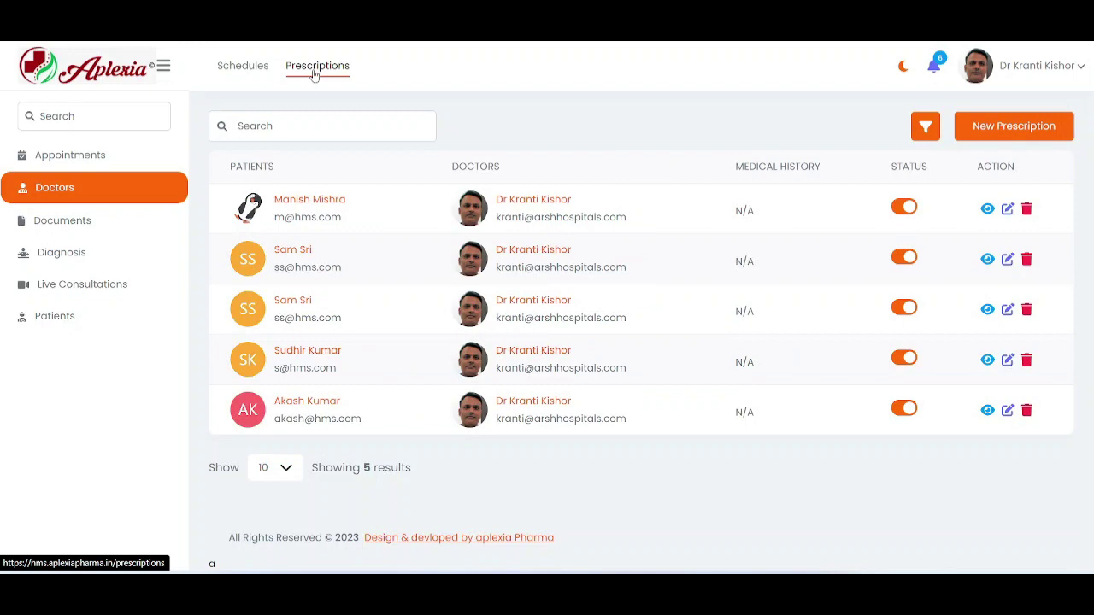
left_click(1013, 128)
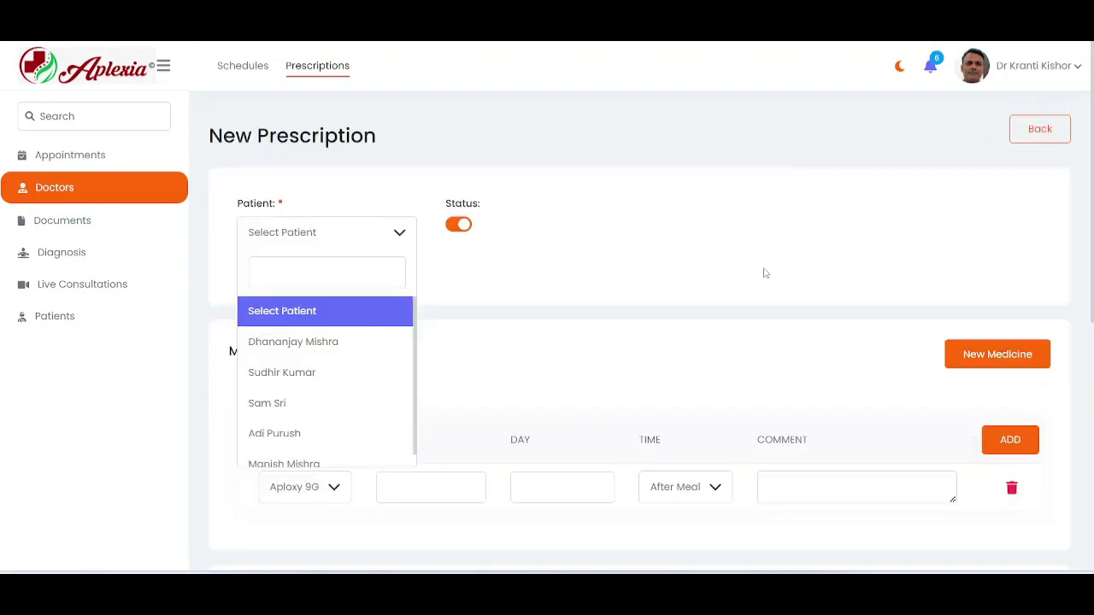
left_click(402, 232)
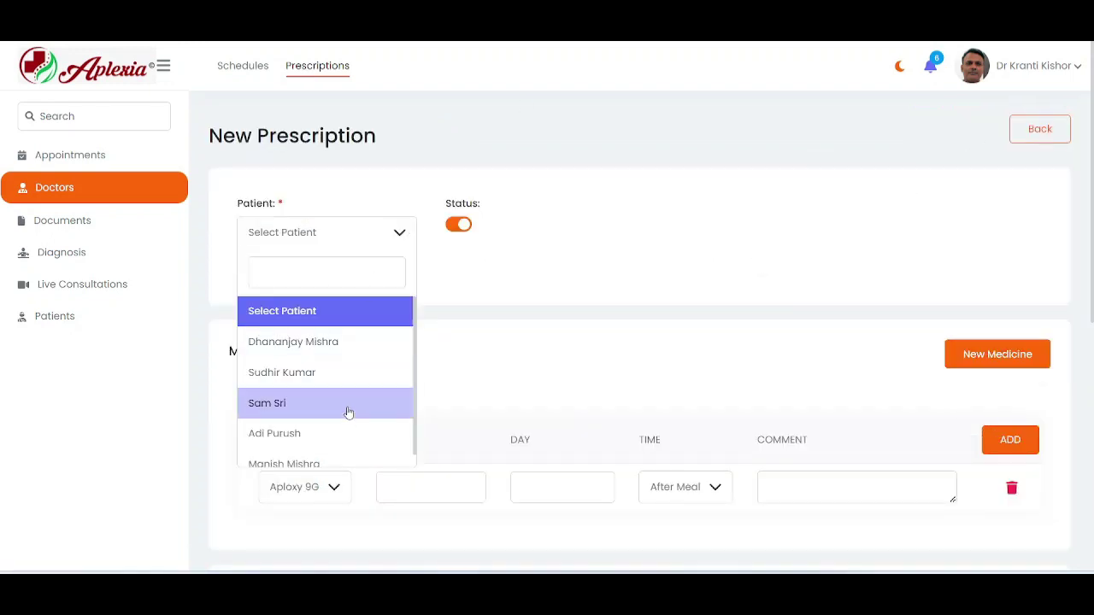
scroll(348, 419, "down", 1)
left_click(337, 459)
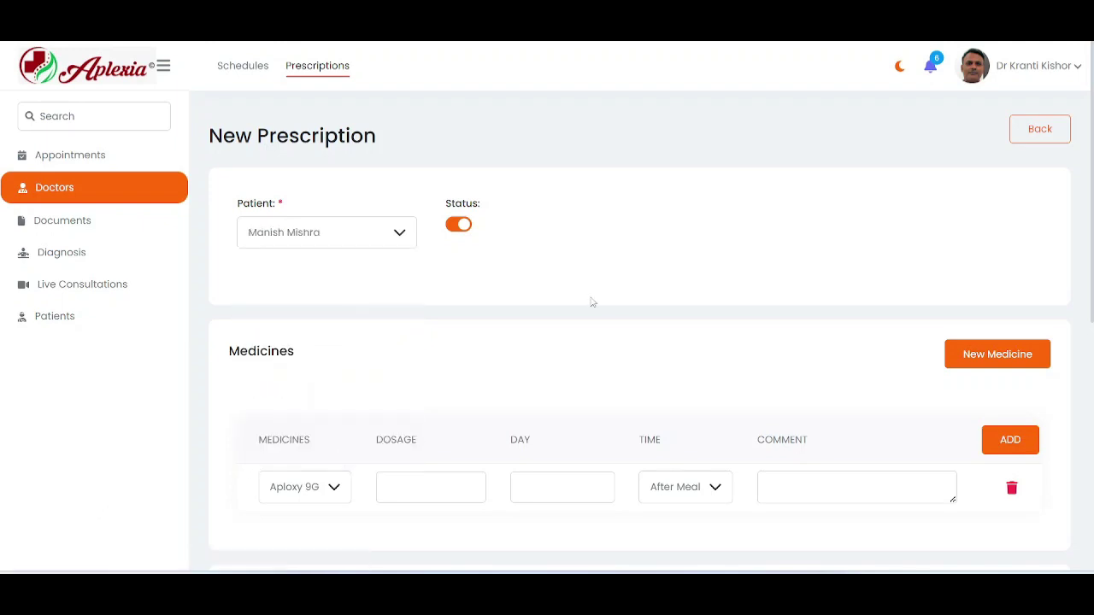
Enter "fever" and "cold" as the problem and "blood test" as the test.
scroll(427, 418, "down", 3)
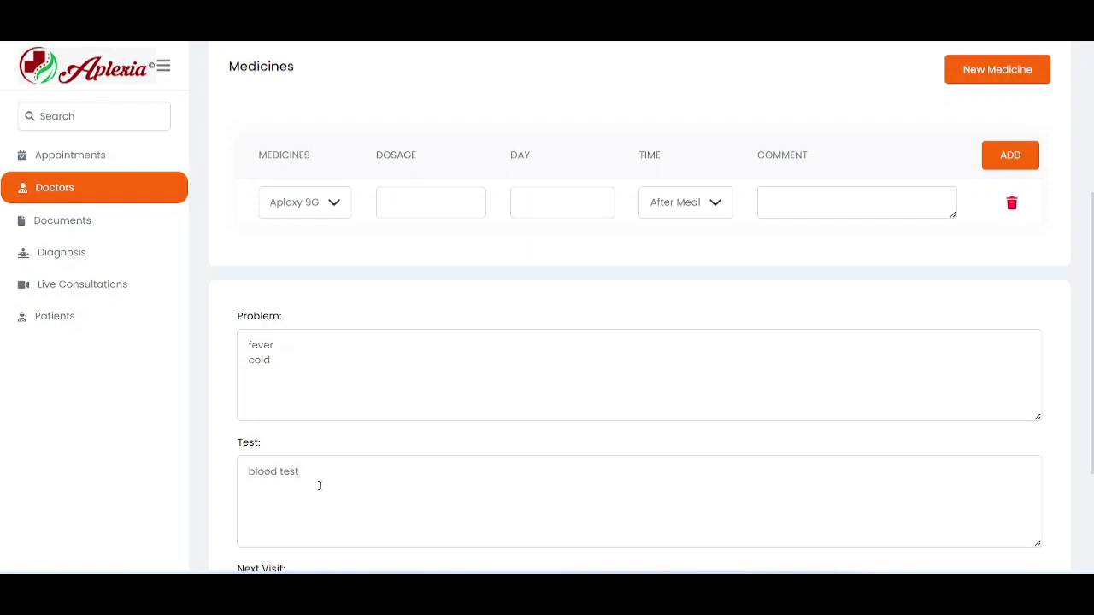
scroll(394, 446, "down", 2)
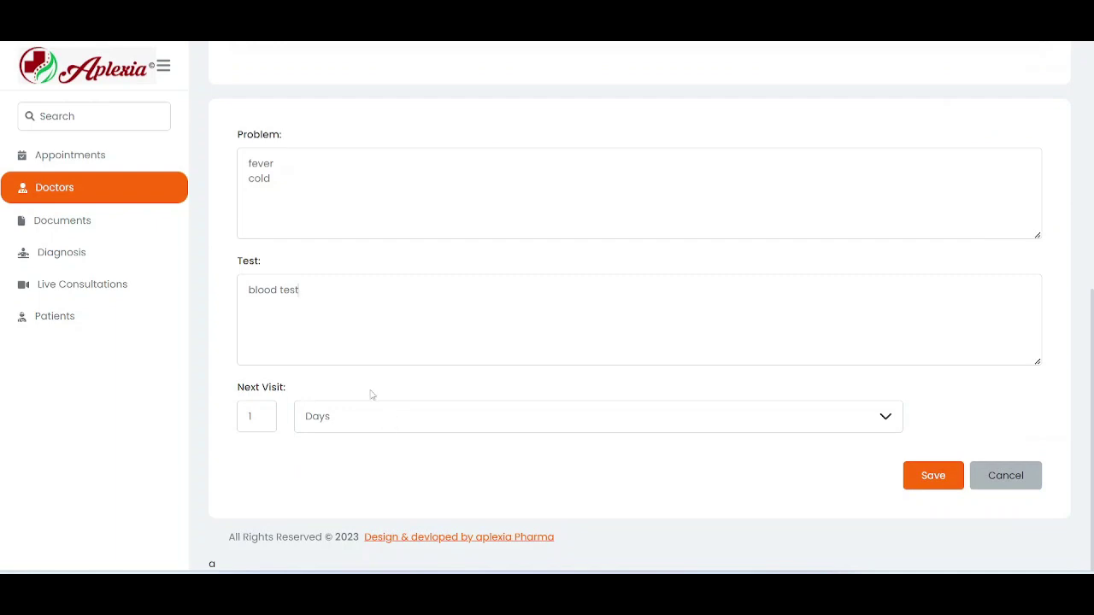
Fill the first medicine row with Aplecitum SB, dosage 2, day 5, After Meal and the comment "hhusfuhsfb".
scroll(387, 377, "up", 3)
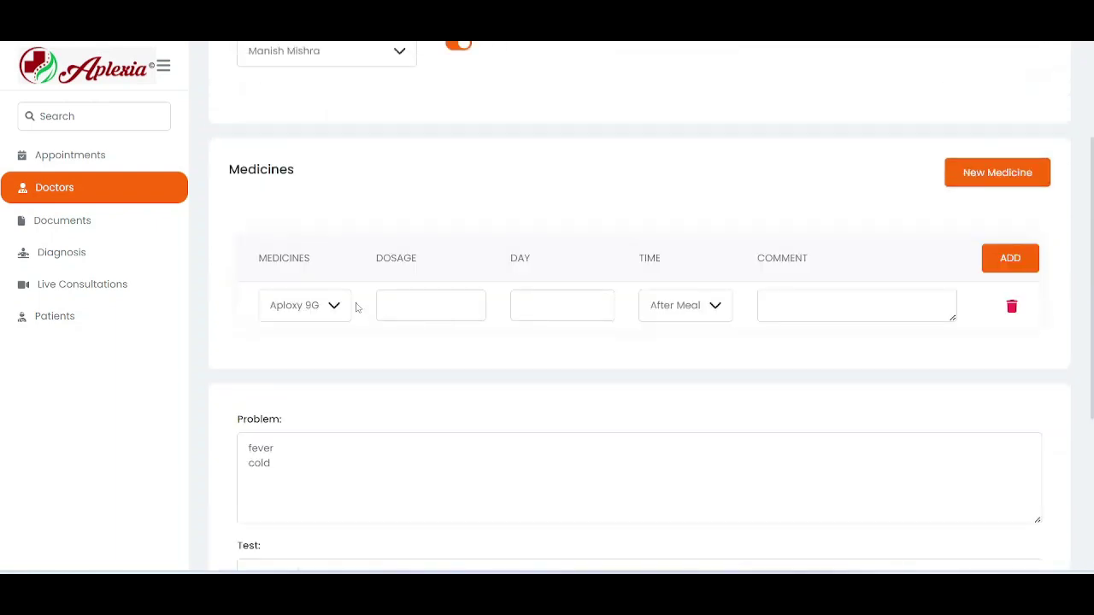
left_click(326, 308)
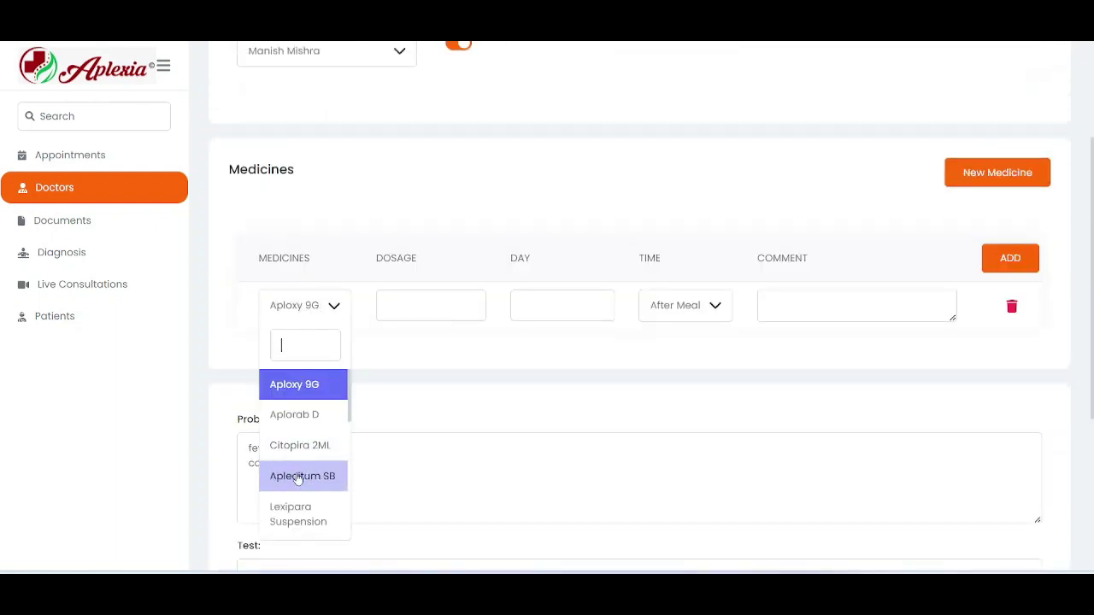
left_click(297, 478)
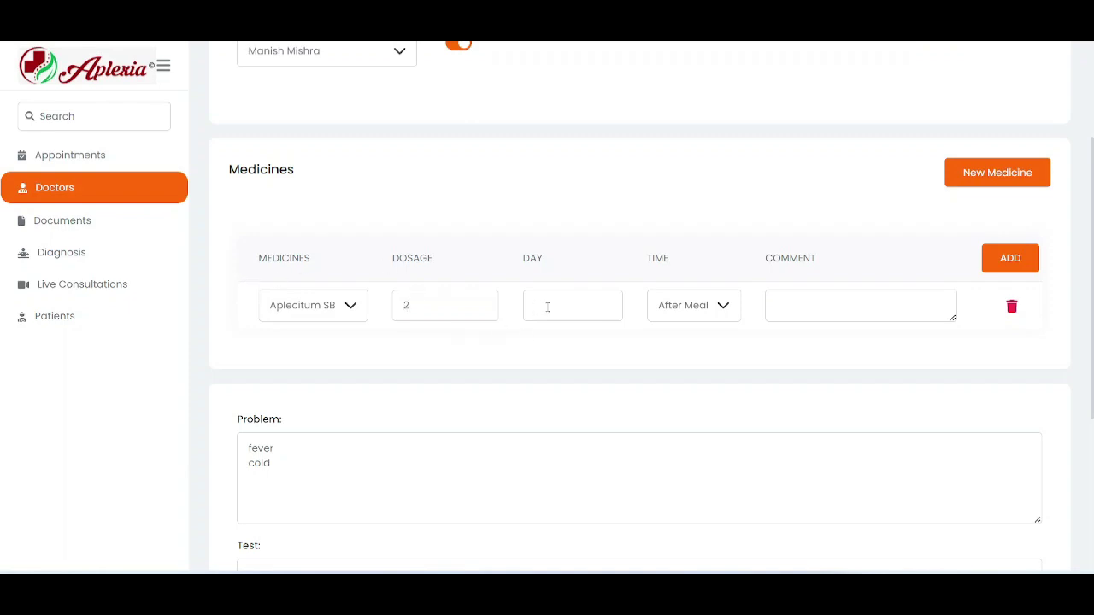
left_click(611, 312)
type("5")
left_click(718, 308)
left_click(718, 309)
left_click(836, 299)
type("hhusfuhsfb")
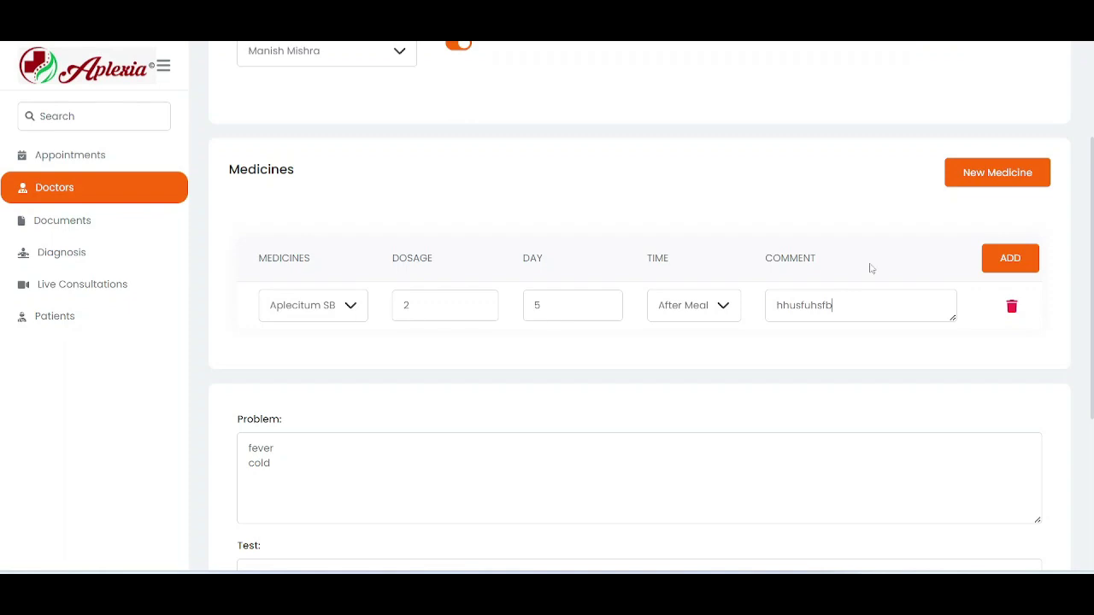
Add a second medicine row with Lexipara Suspension, dosage 3, day 4 and the comment "fghfhfh".
left_click(1007, 260)
left_click(339, 357)
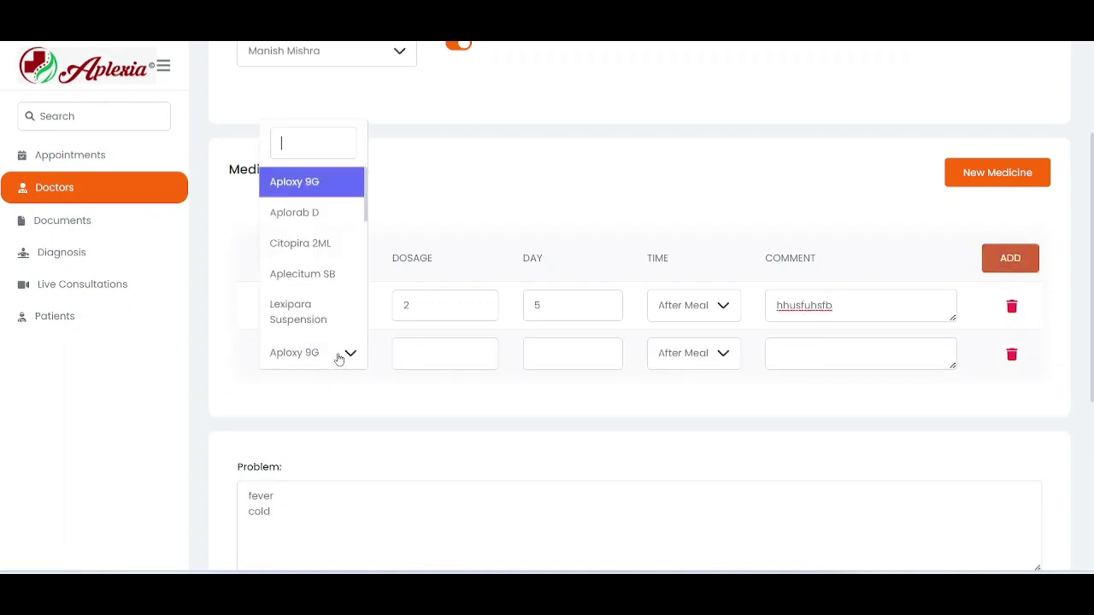
left_click(335, 314)
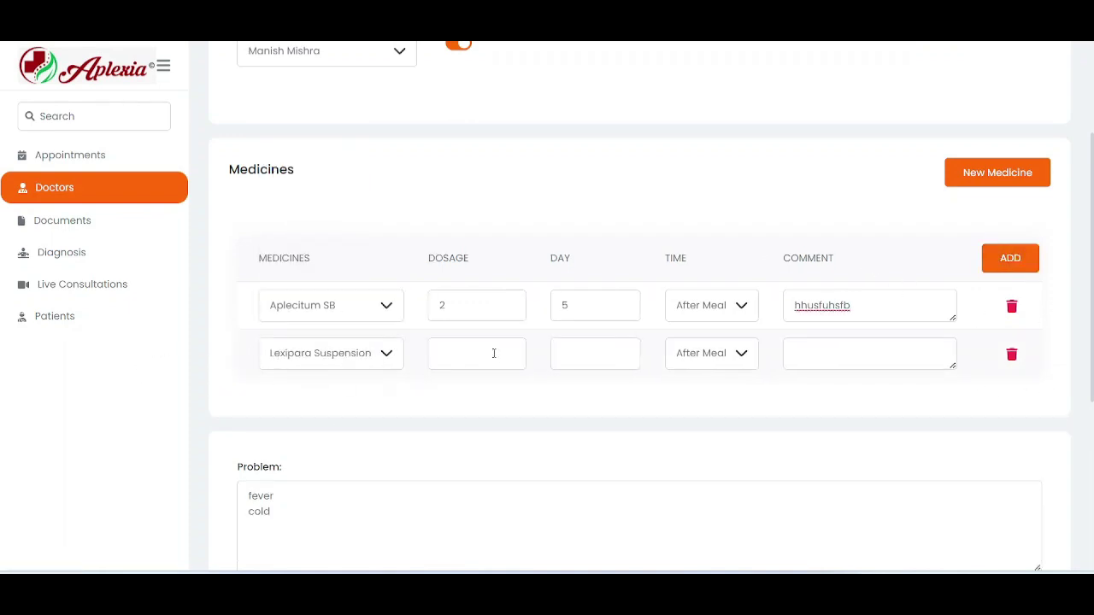
type("3")
left_click(790, 358)
type("fghfhfh")
Add a third medicine row and set its medicine to Citopira 2ML.
left_click(1011, 258)
left_click(364, 403)
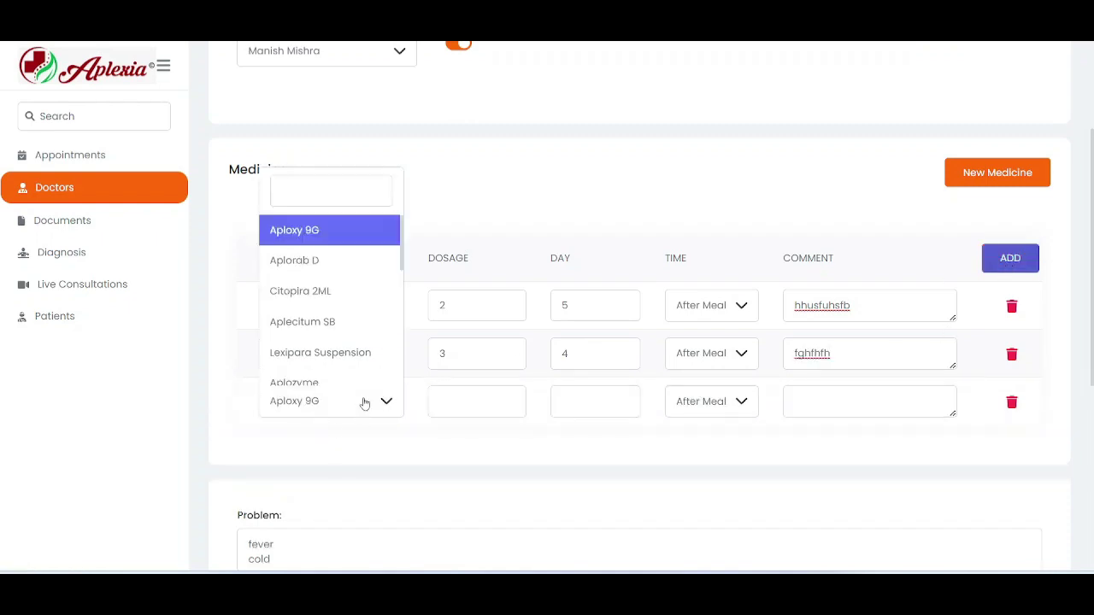
left_click(317, 354)
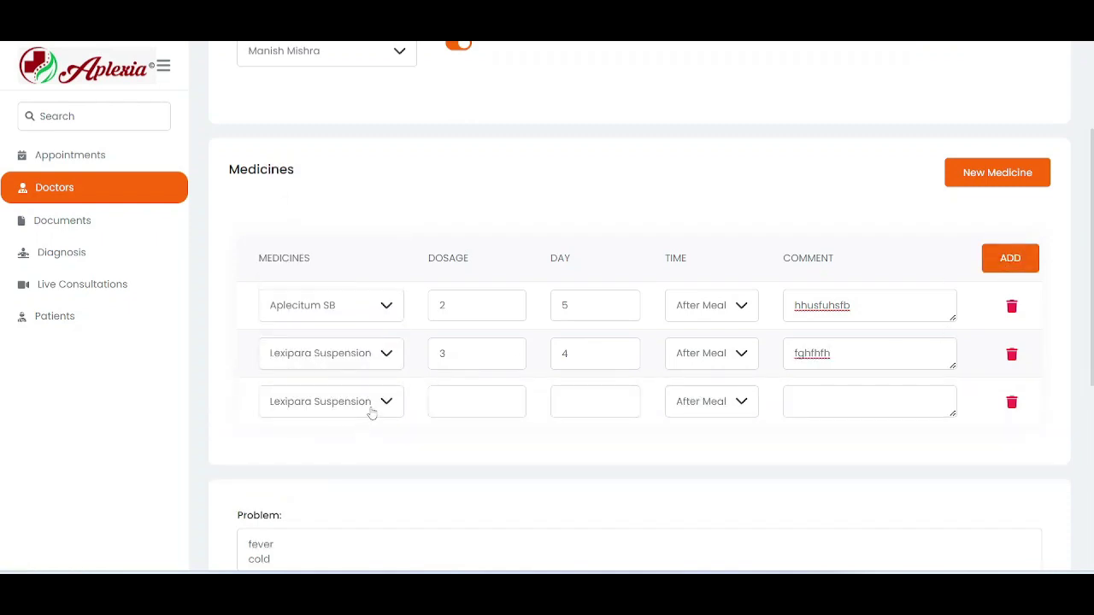
left_click(368, 402)
left_click(319, 313)
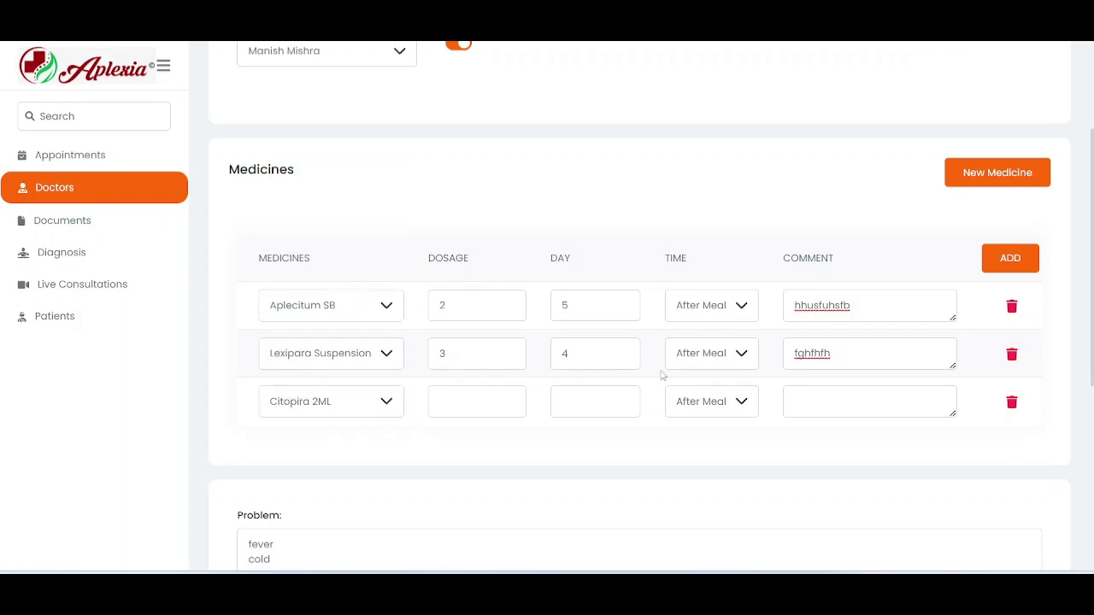
Set the next visit to 5 days and cancel the new prescription.
scroll(750, 427, "down", 5)
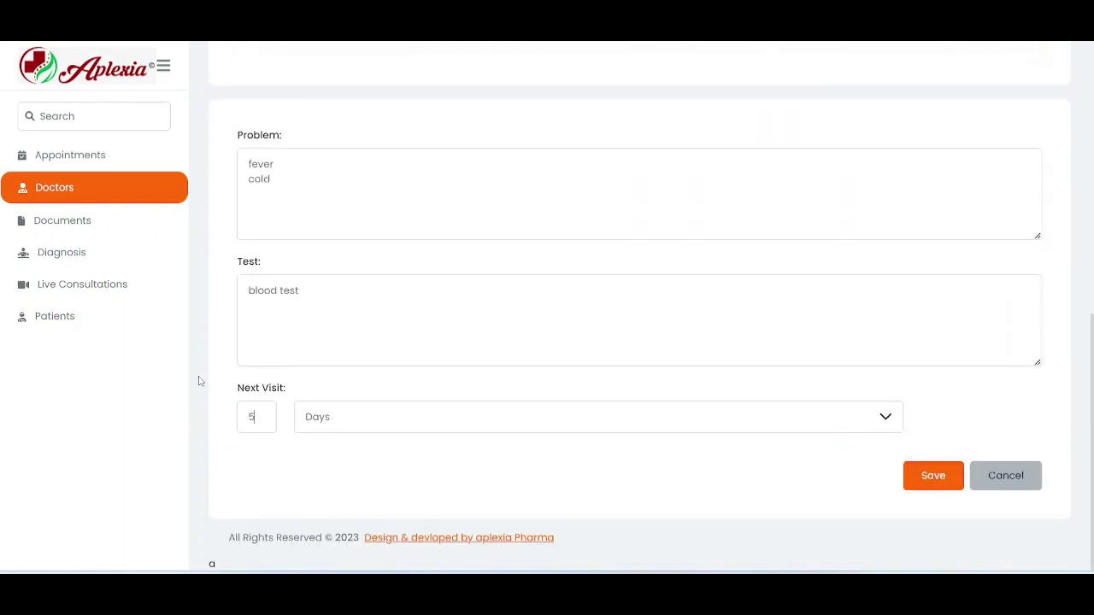
left_click(994, 484)
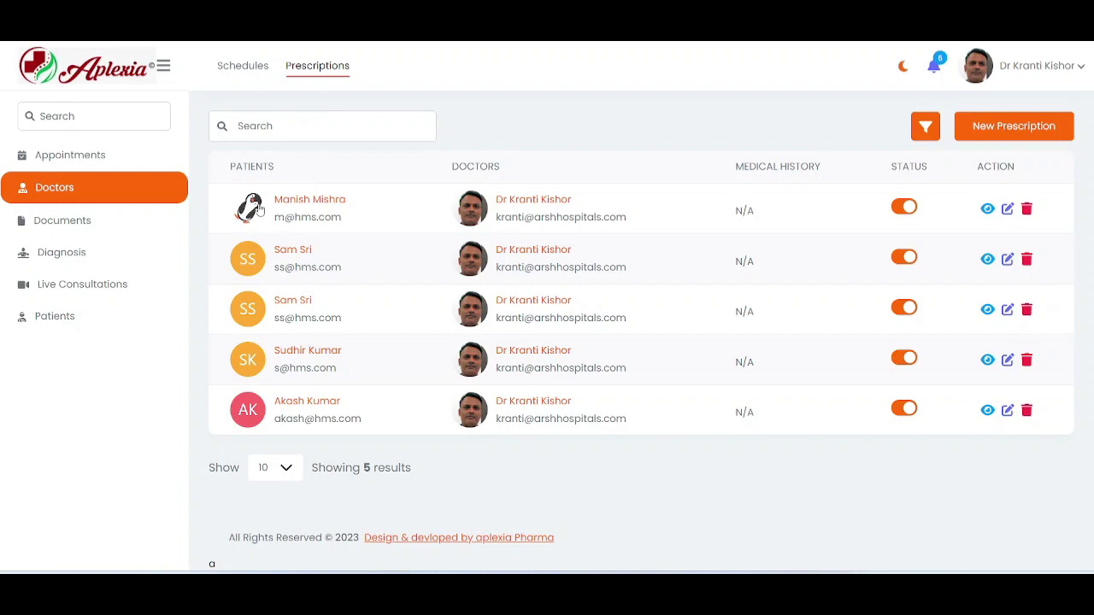
View the first listed prescription's details and review its printable version before closing it.
left_click(988, 212)
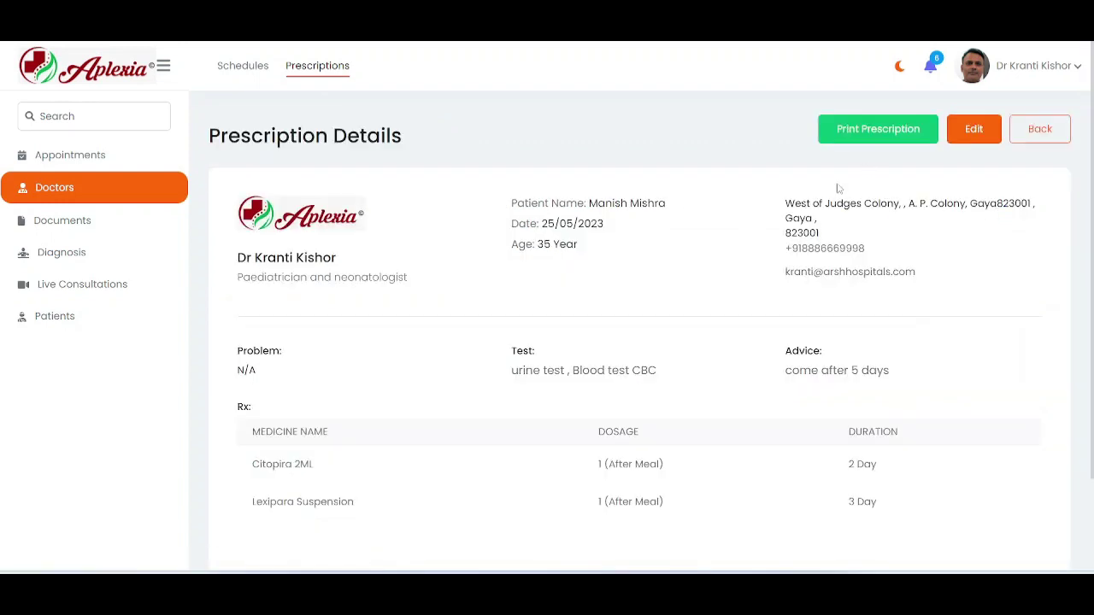
left_click(866, 129)
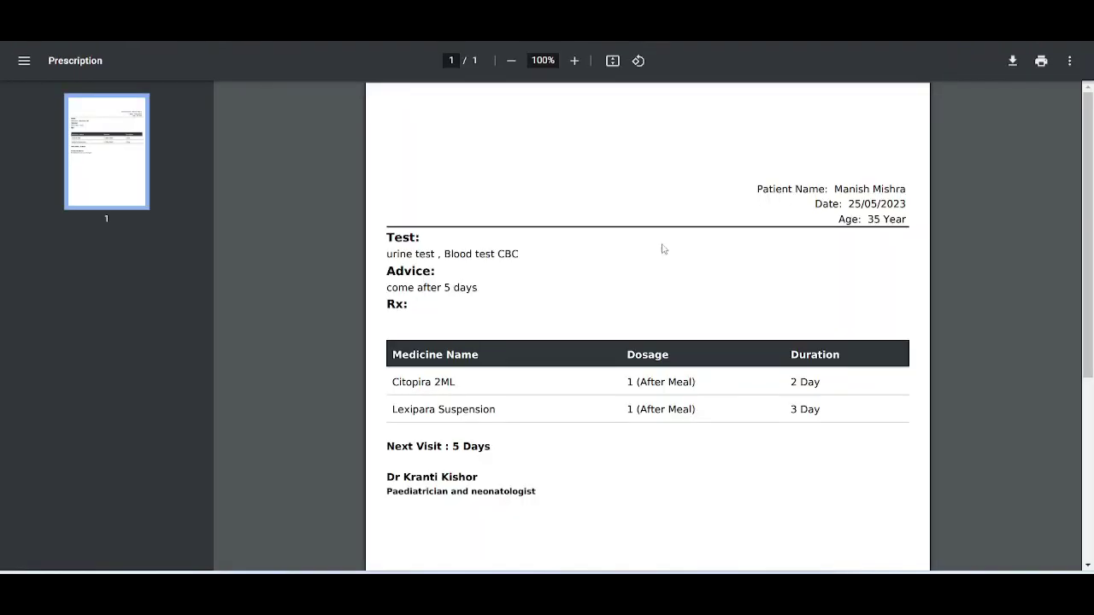
scroll(662, 249, "down", 4)
scroll(647, 430, "up", 3)
scroll(645, 405, "up", 1)
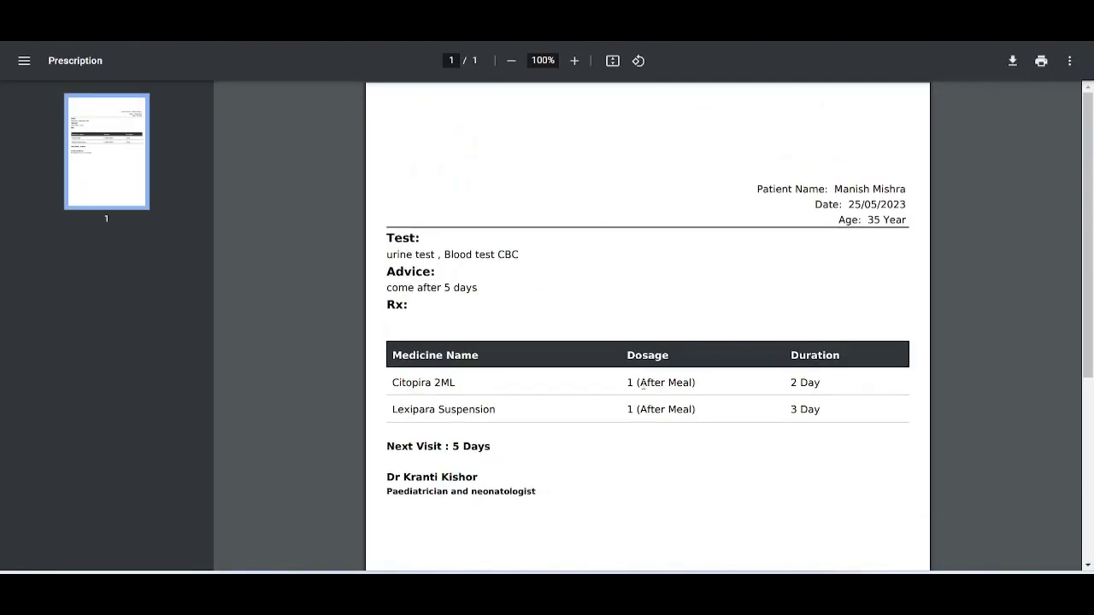
scroll(573, 311, "down", 4)
scroll(569, 307, "up", 4)
left_click(241, 17)
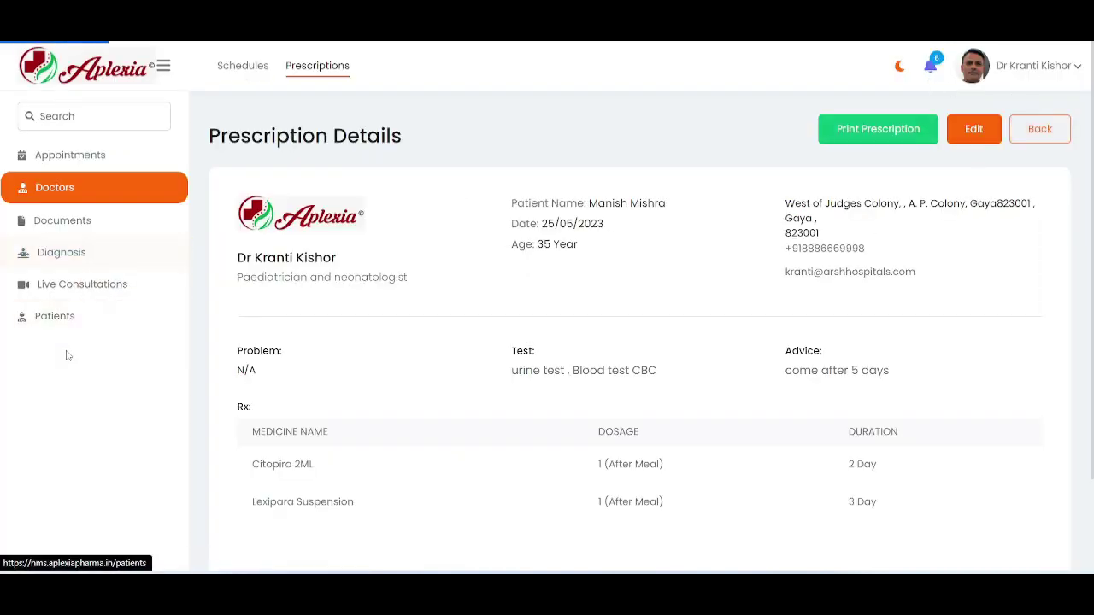
Open the diagnosis tests list and view the details of the blood test report created on 25th May, 2023.
left_click(76, 218)
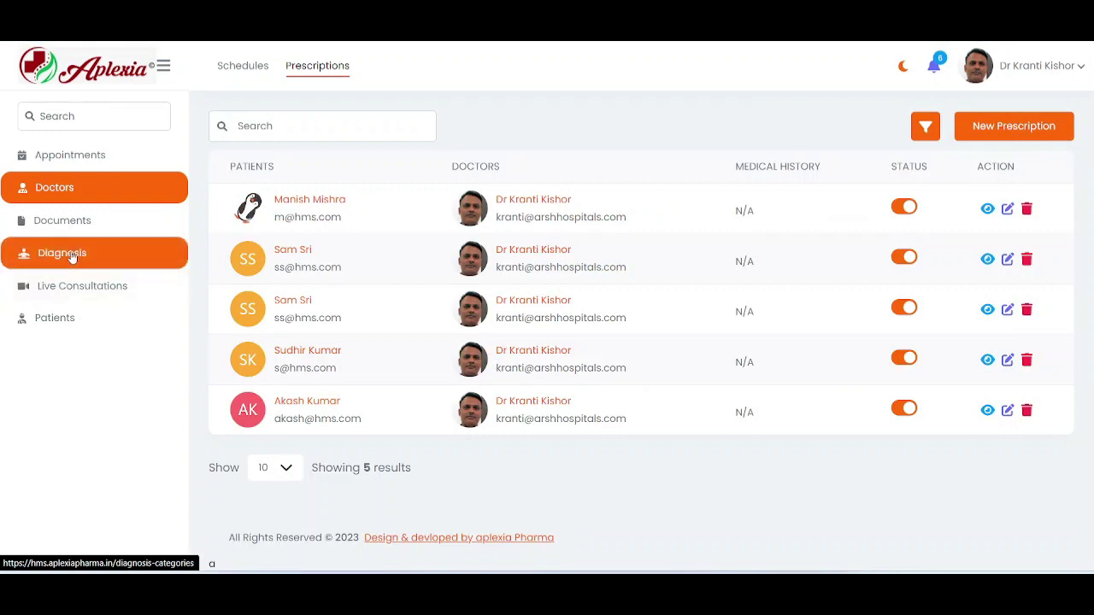
left_click(73, 256)
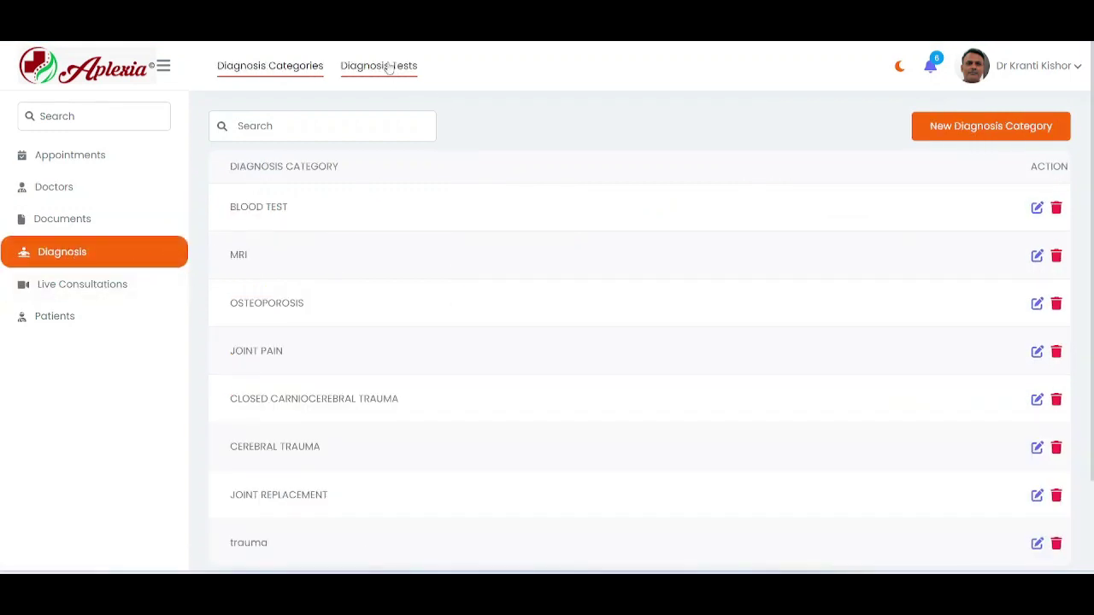
left_click(389, 69)
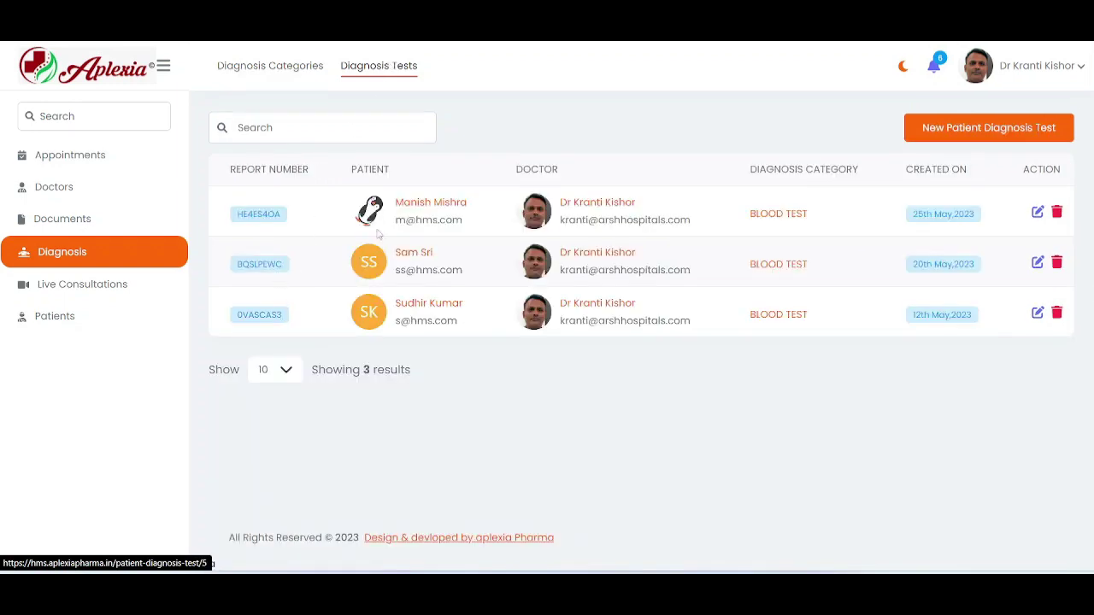
left_click(269, 220)
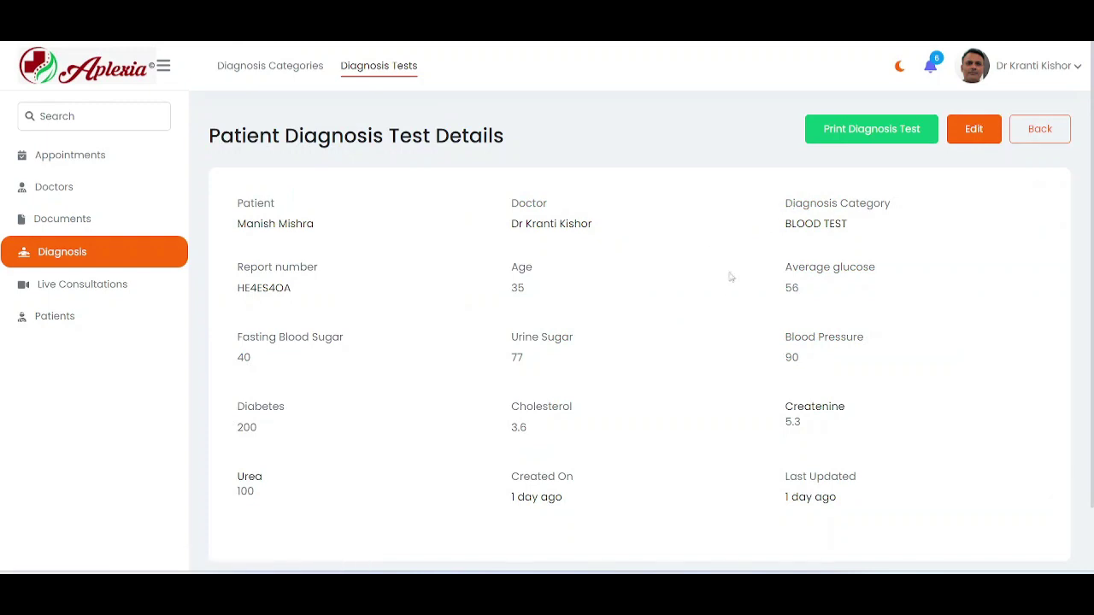
Open the printable version of the diagnosis test, review the whole report and close it.
left_click(872, 130)
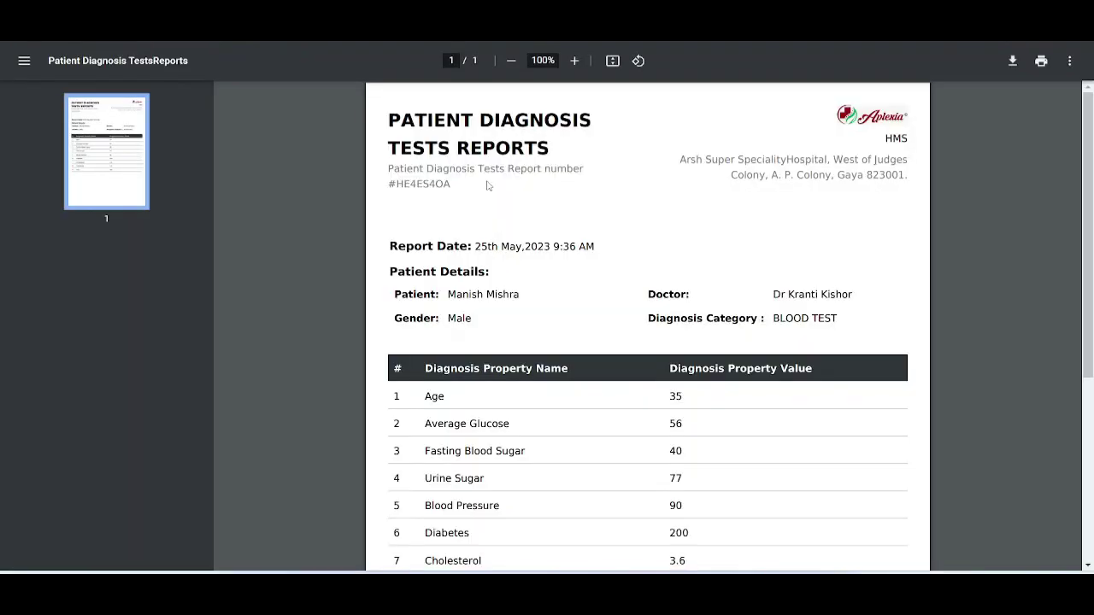
scroll(609, 372, "down", 5)
scroll(611, 334, "up", 5)
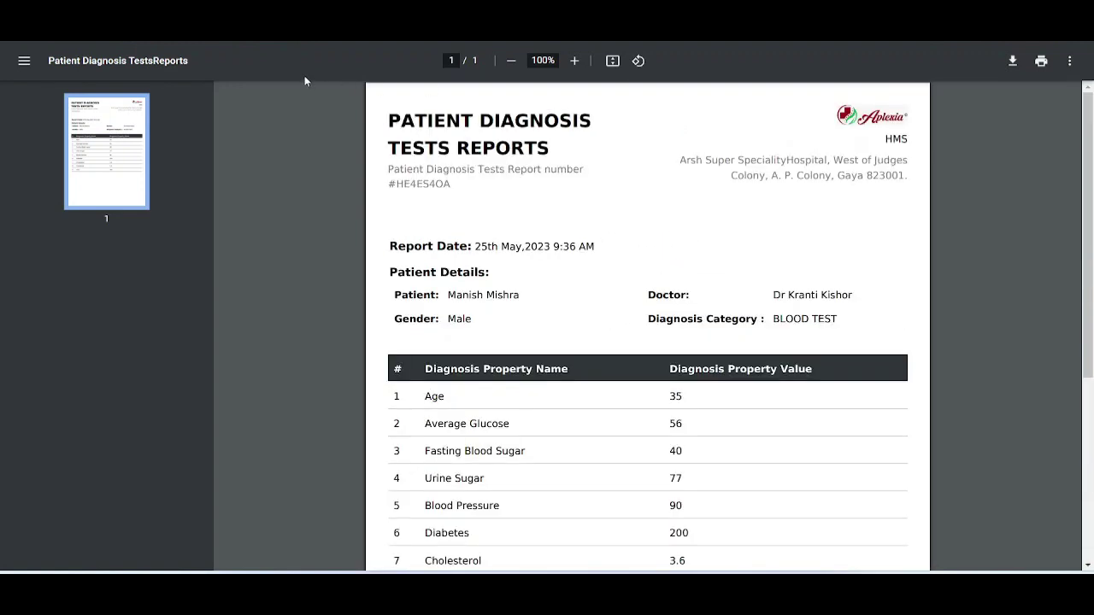
key("ctrl+w")
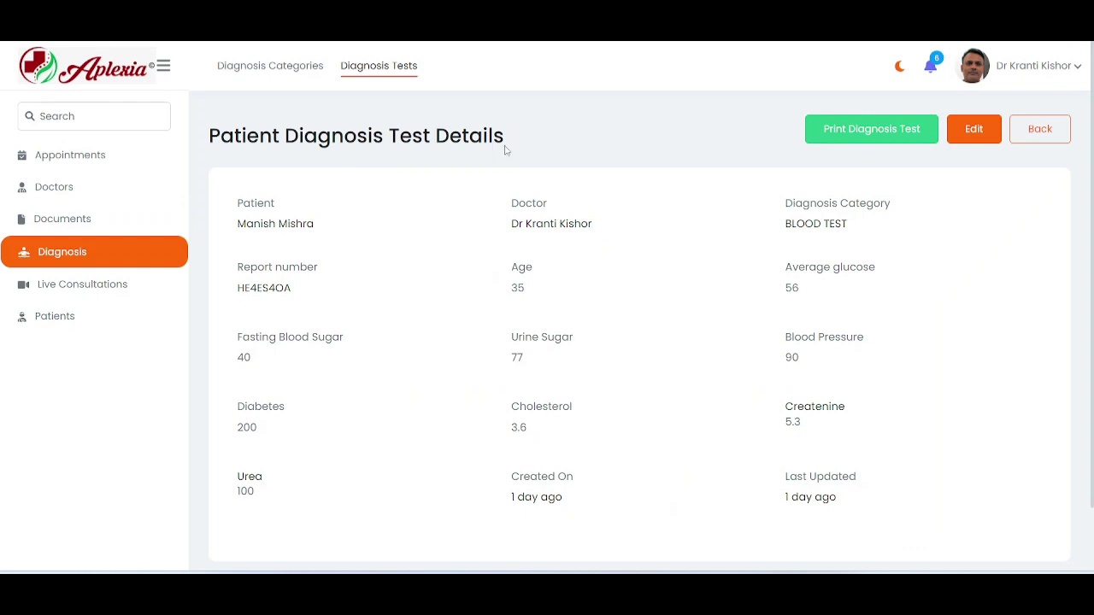
Open the patients list.
left_click(83, 329)
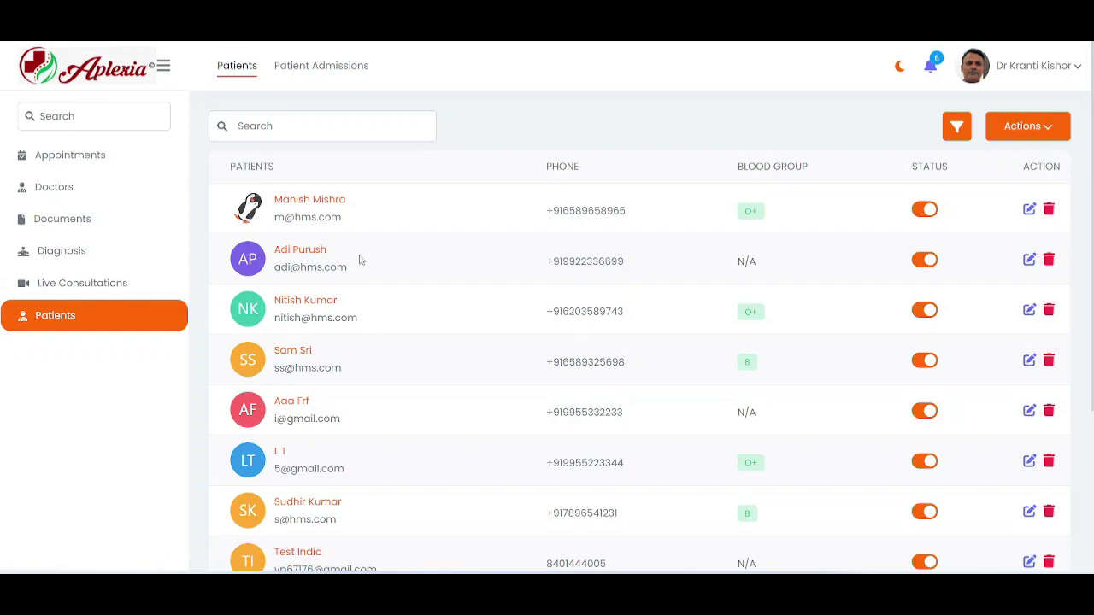
Open the first listed patient's details and review their cases, admissions, appointments, documents and vaccinations.
scroll(358, 318, "down", 3)
scroll(366, 374, "up", 3)
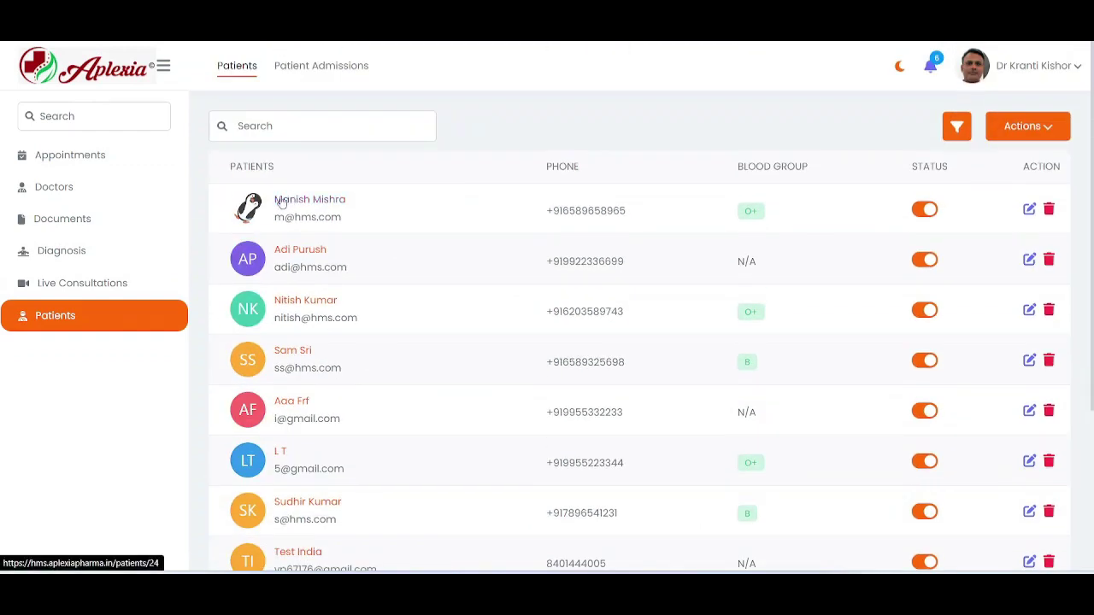
left_click(311, 202)
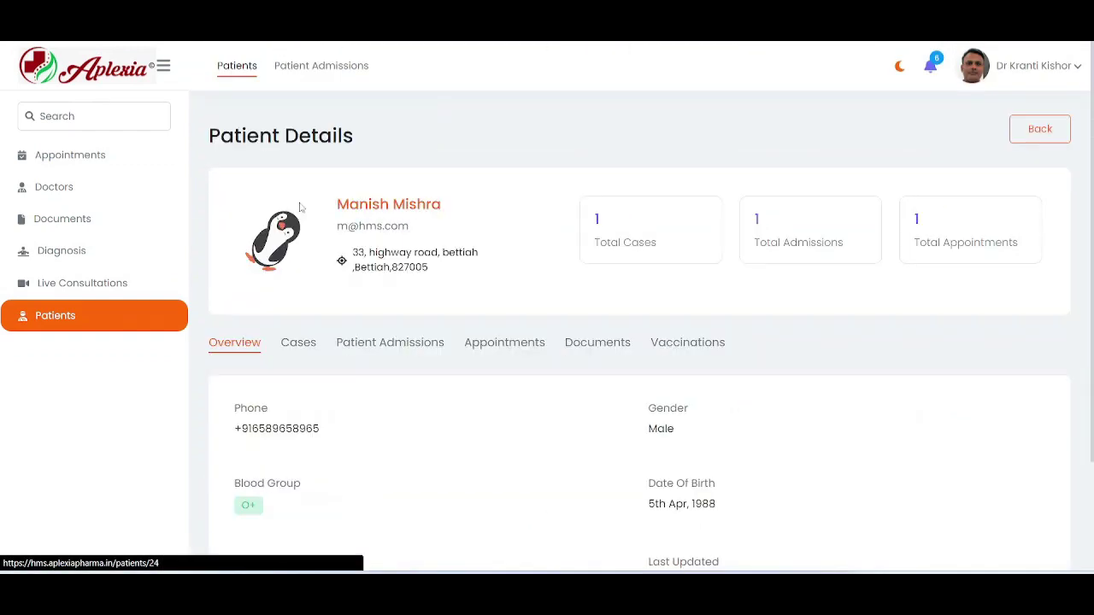
left_click(306, 352)
left_click(370, 348)
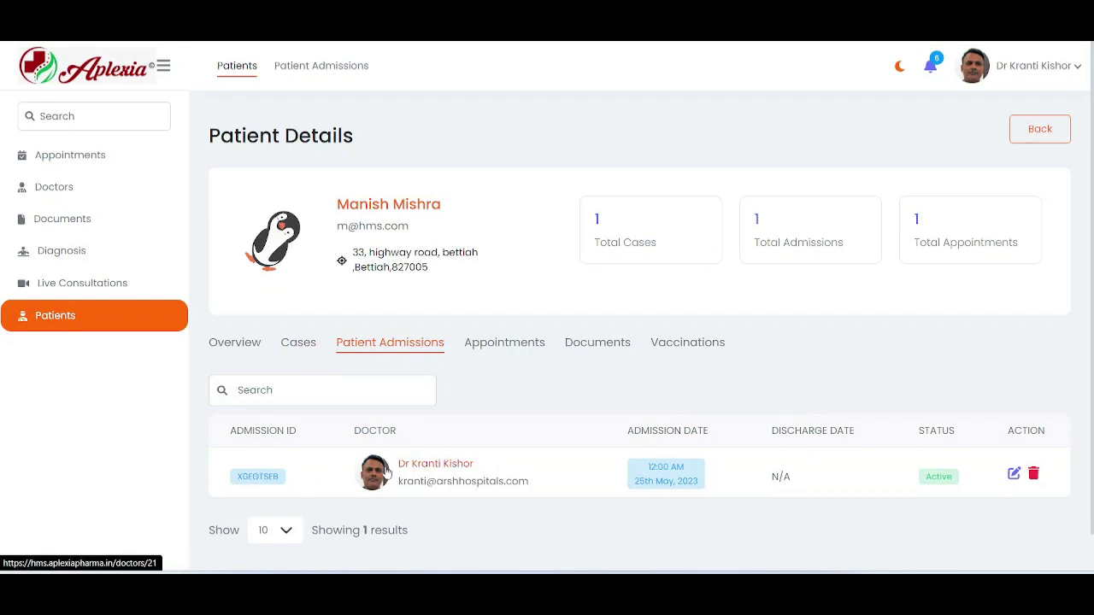
left_click(504, 345)
left_click(595, 346)
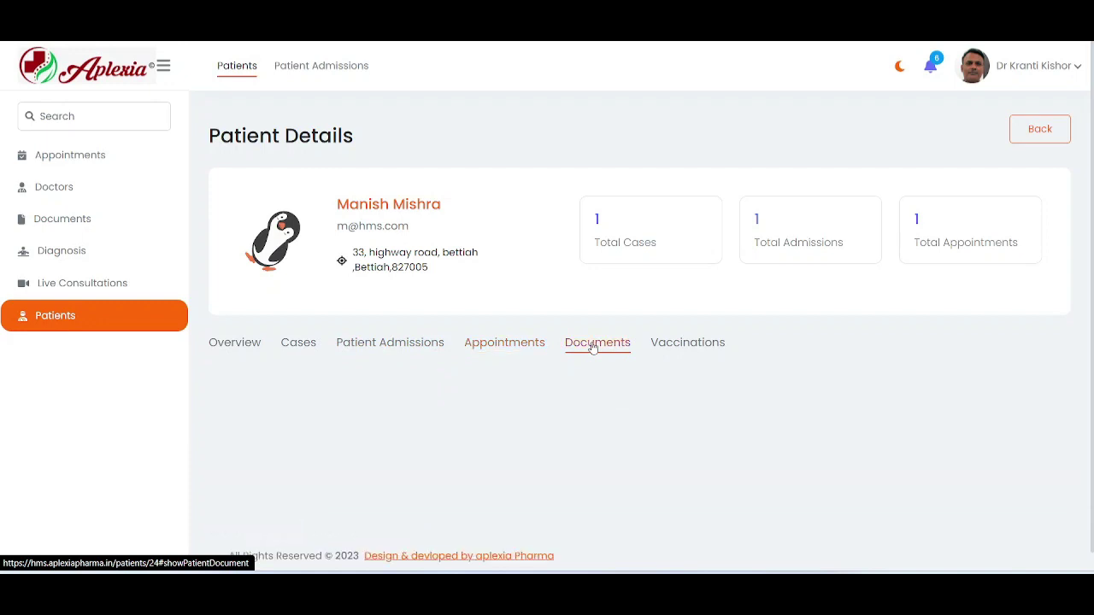
left_click(671, 353)
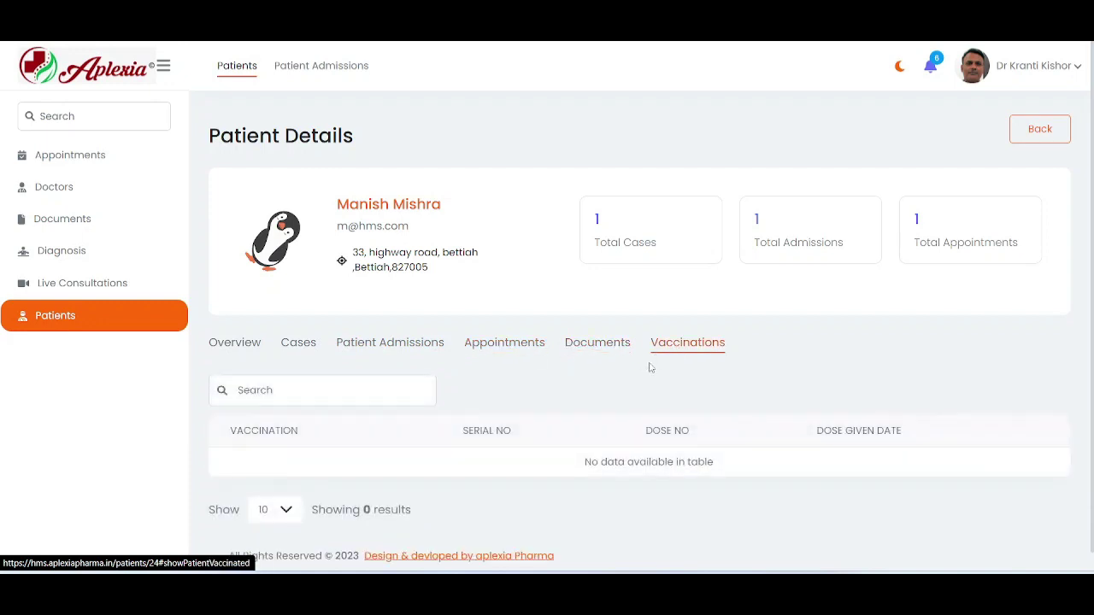
Return from the patient's details to the patients list and open the doctor's account options.
left_click(74, 162)
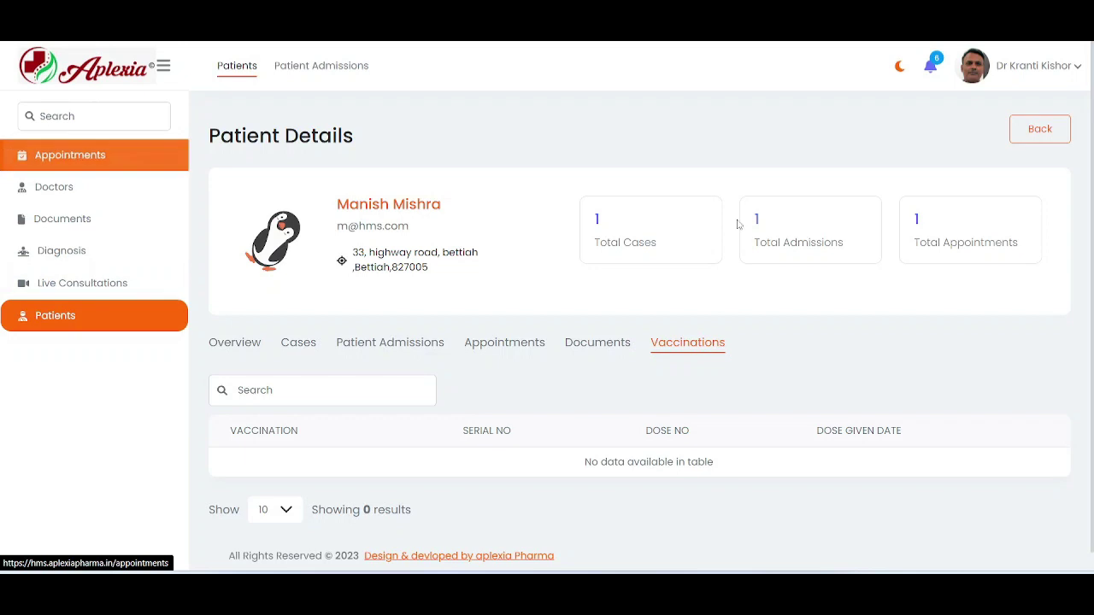
left_click(1040, 134)
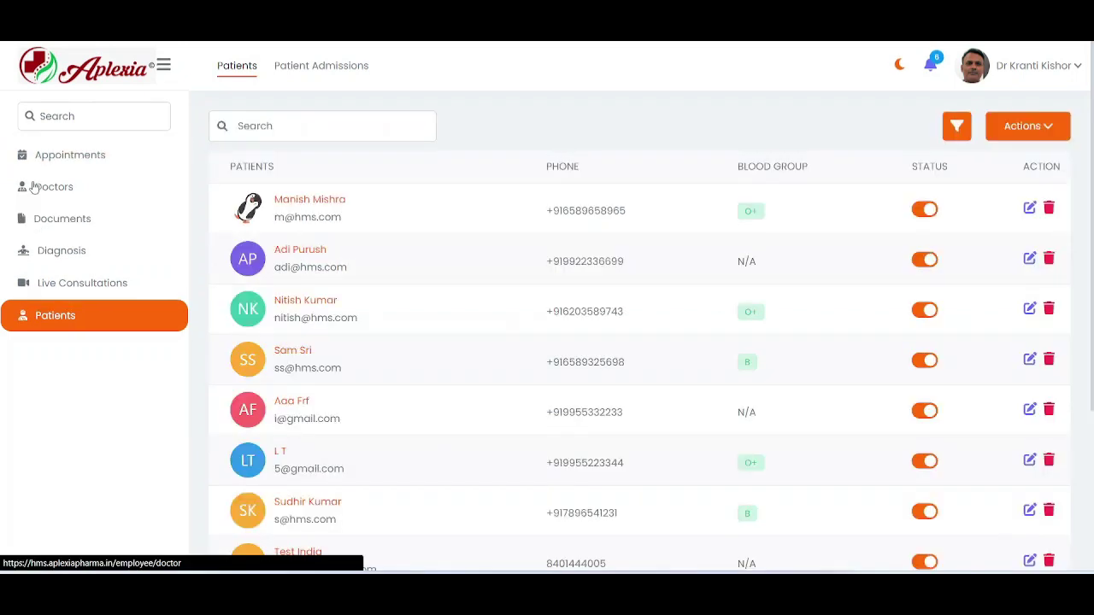
left_click(1068, 73)
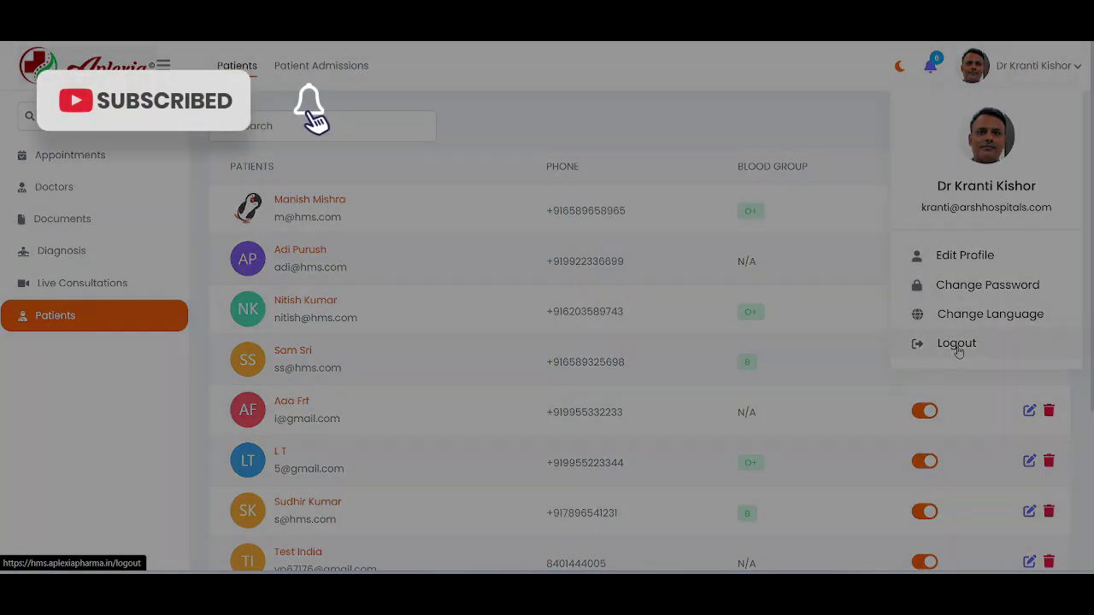